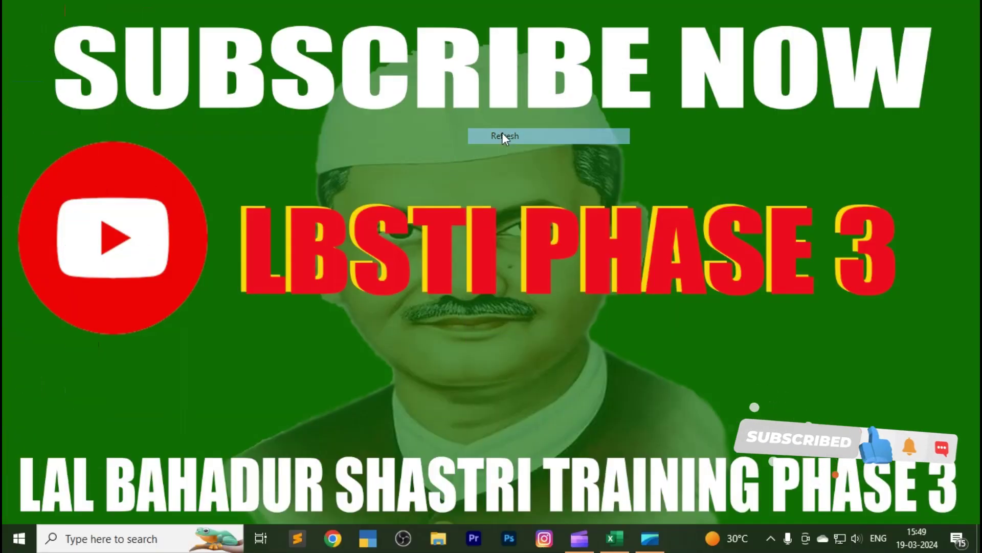
- Refresh the desktop and bring up the Excel workbook on its DATA TAB sheet
right_click(516, 150)
click(574, 192)
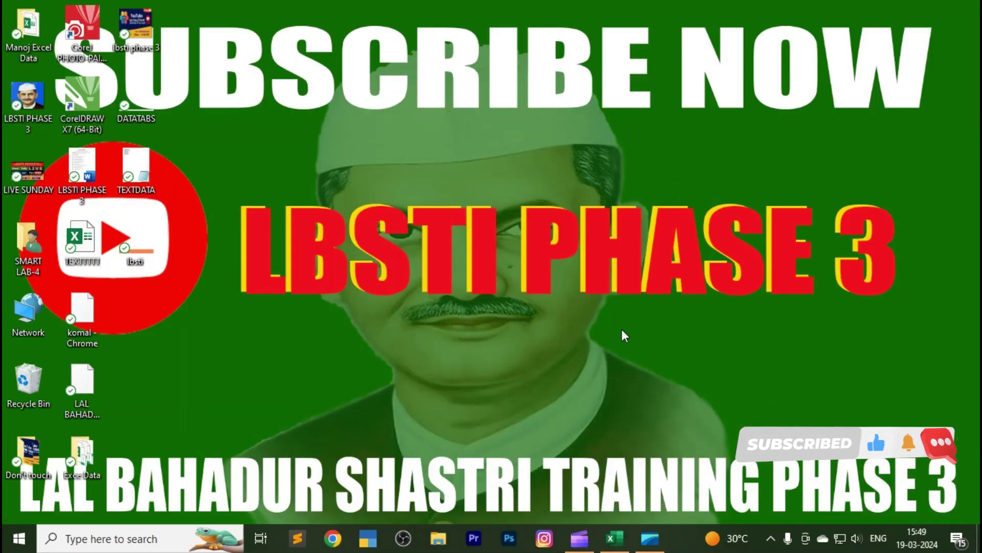
click(614, 538)
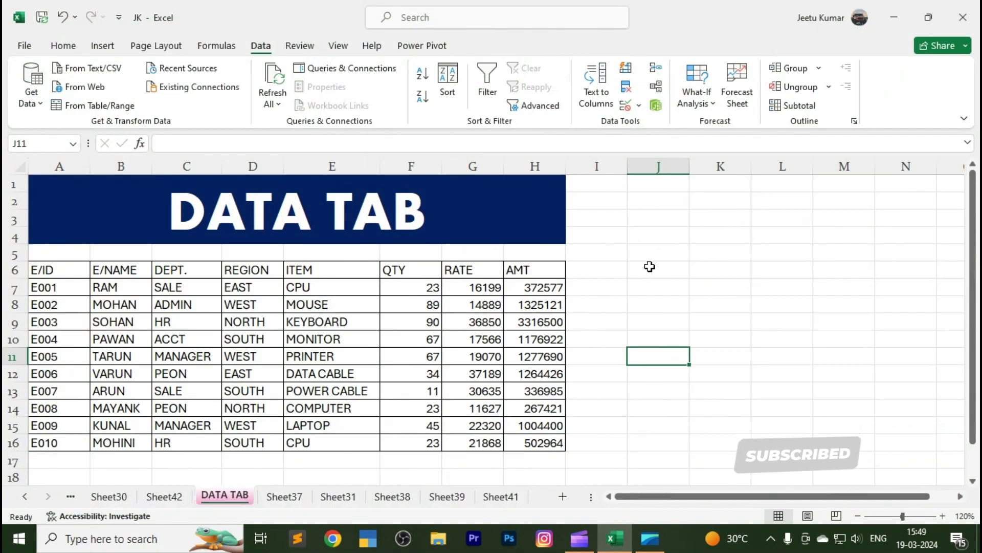
click(650, 267)
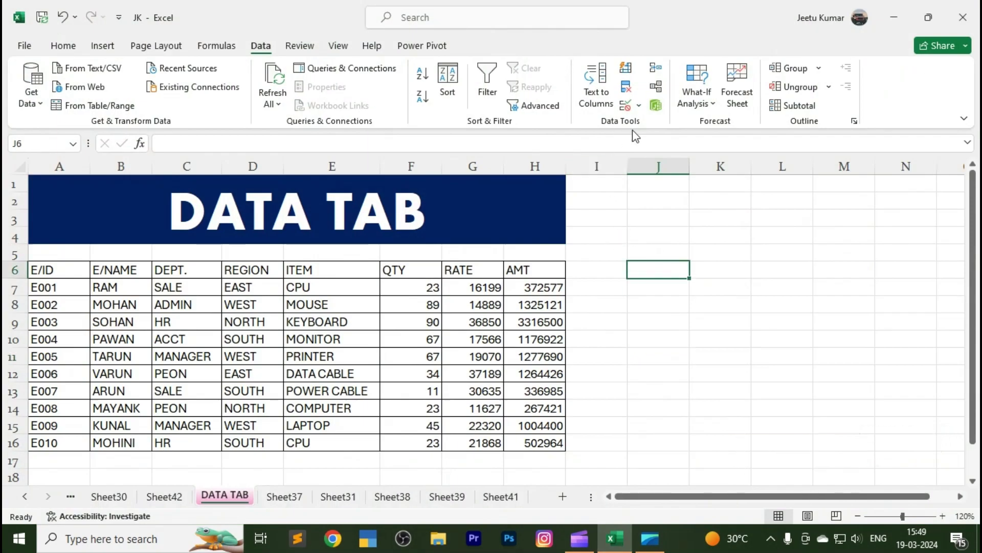
click(710, 104)
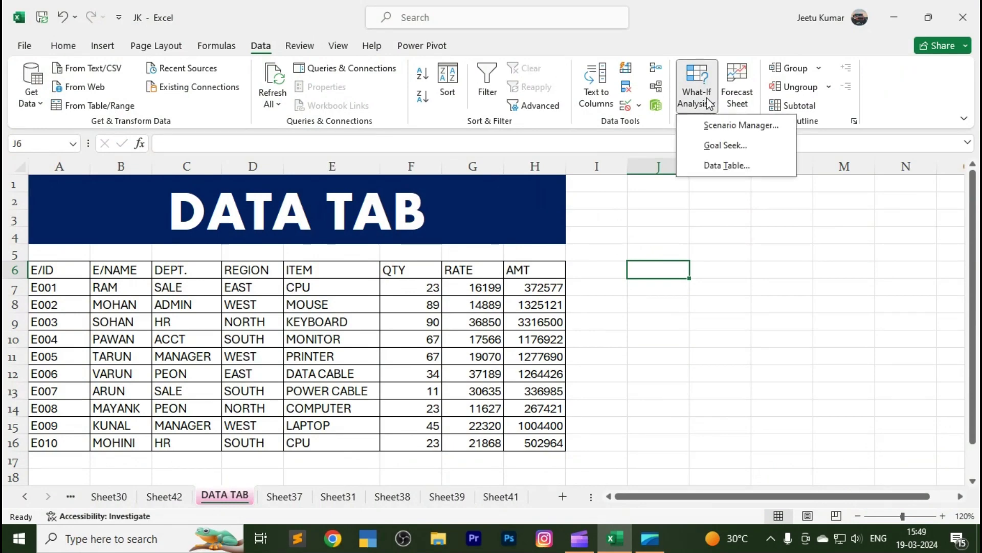
click(739, 279)
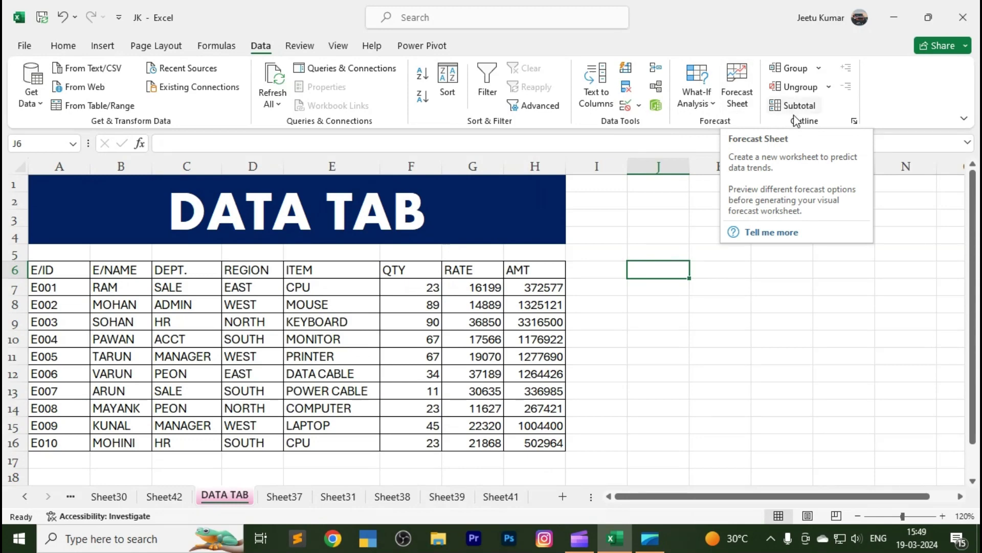
click(722, 356)
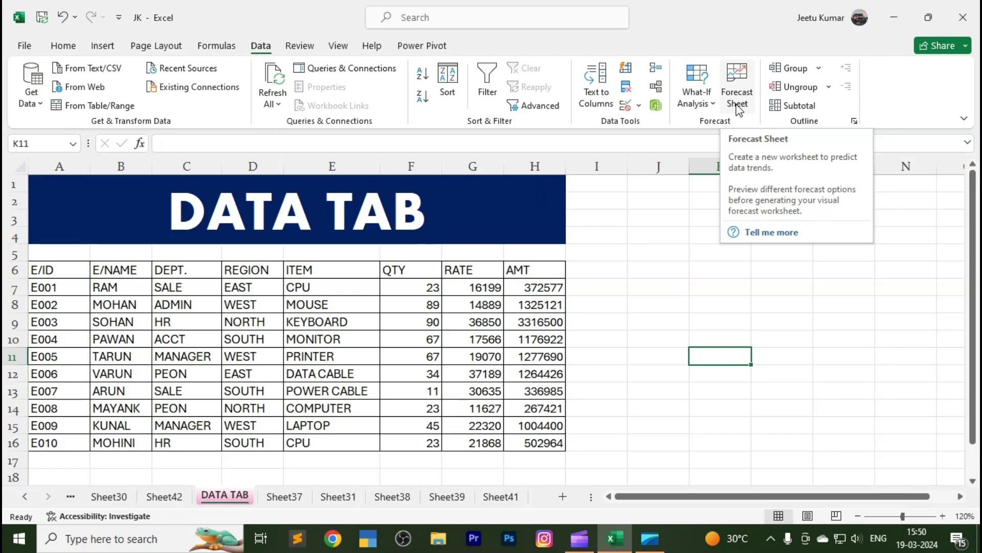
click(650, 390)
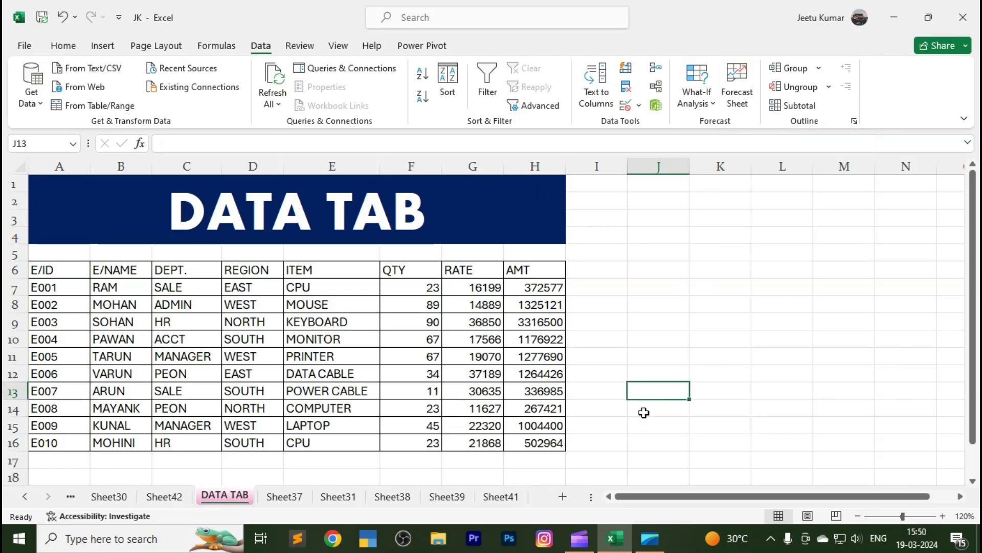
- On Sheet41, select the whole PRO table A1:F11
click(510, 499)
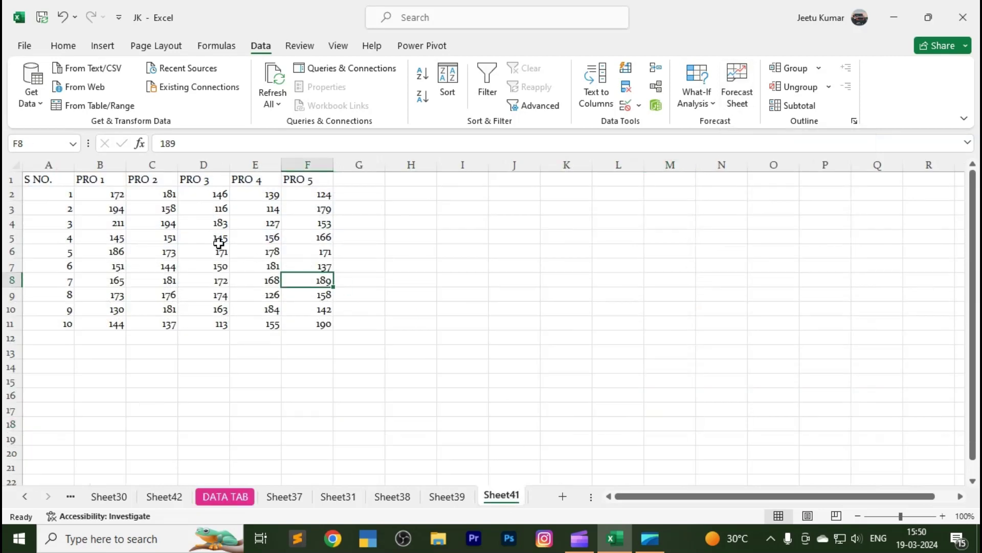
drag(52, 179, 326, 314)
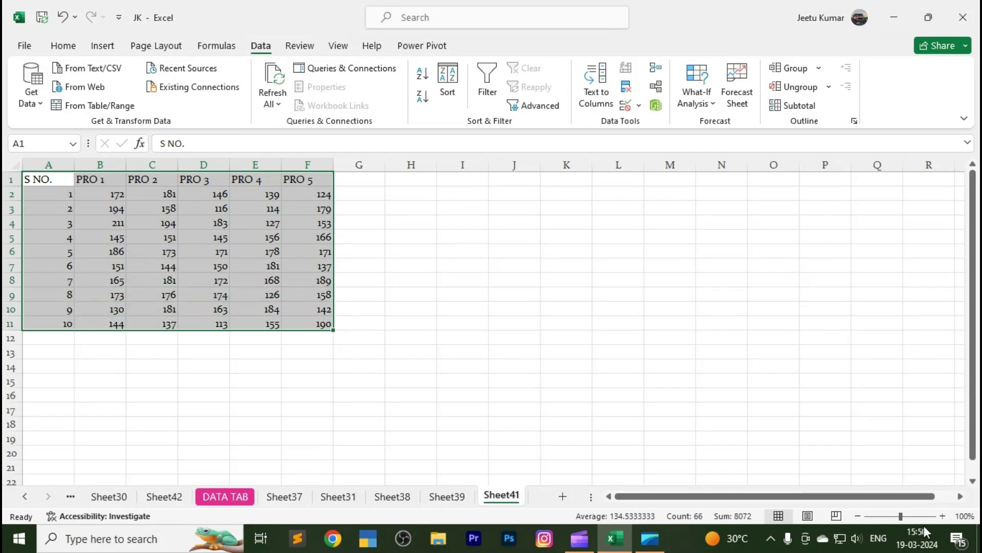
click(942, 515)
click(943, 516)
click(943, 516)
click(943, 516)
click(655, 336)
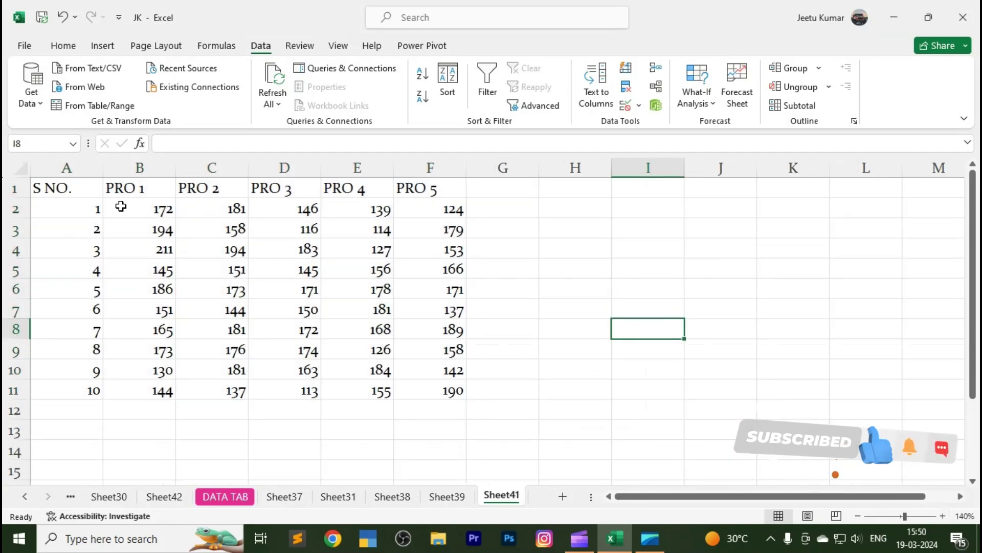
mouse_move(56, 189)
mouse_down()
mouse_move(296, 295)
mouse_move(432, 388)
mouse_up()
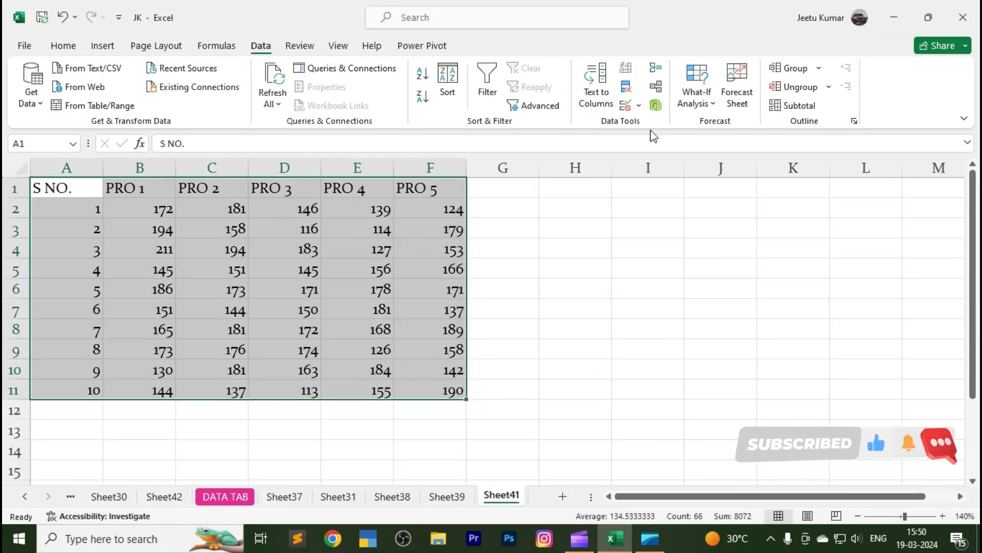
- Start a Forecast Sheet from the selection and preview it as a column chart
click(737, 89)
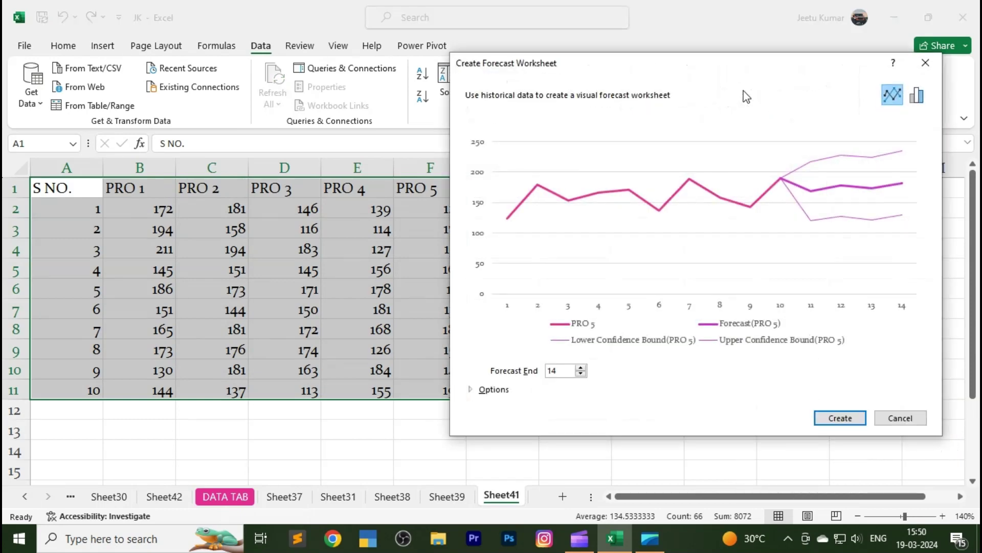
click(917, 97)
click(896, 97)
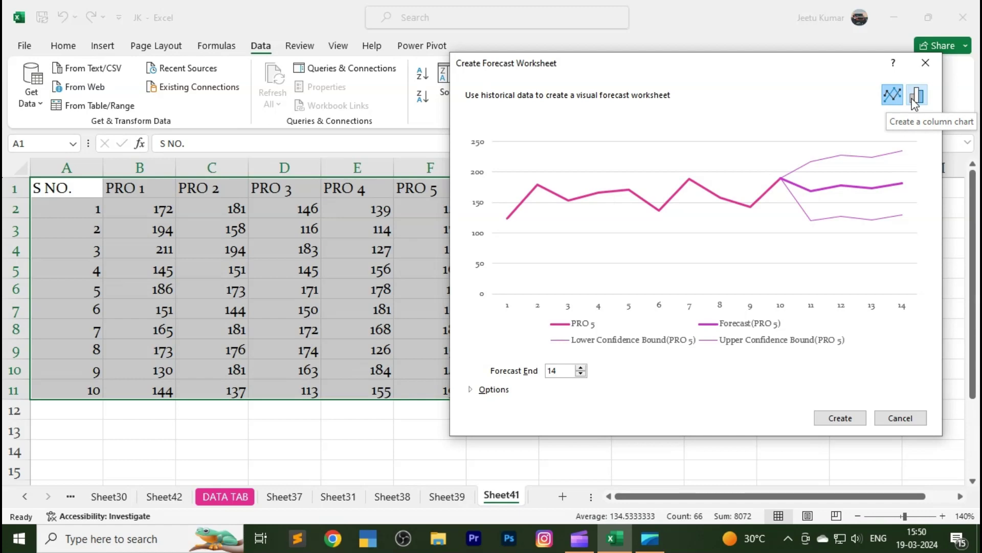
click(915, 102)
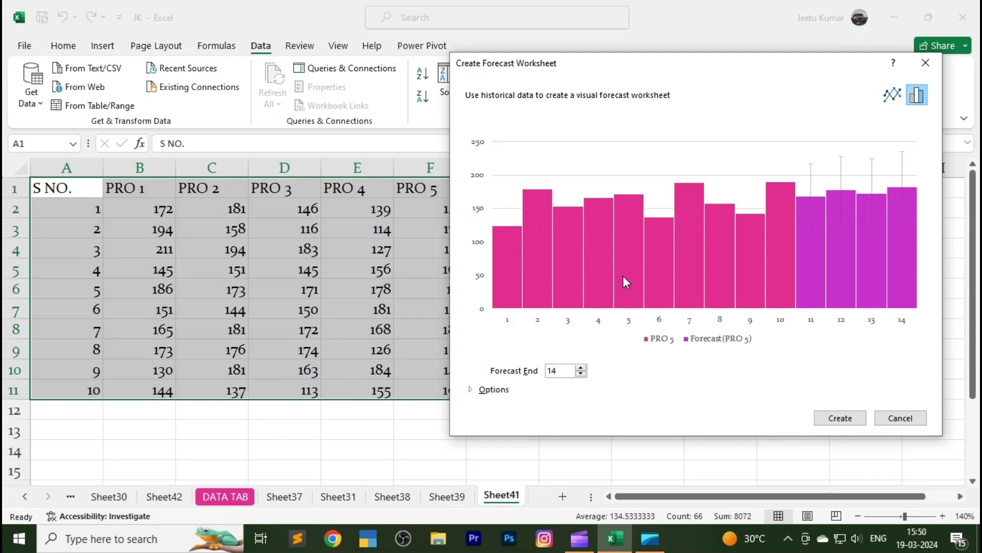
- Create the PRO 5 forecast sheet, nudge the column chart's plot area, and check FORECAST.ETS in C14
click(841, 418)
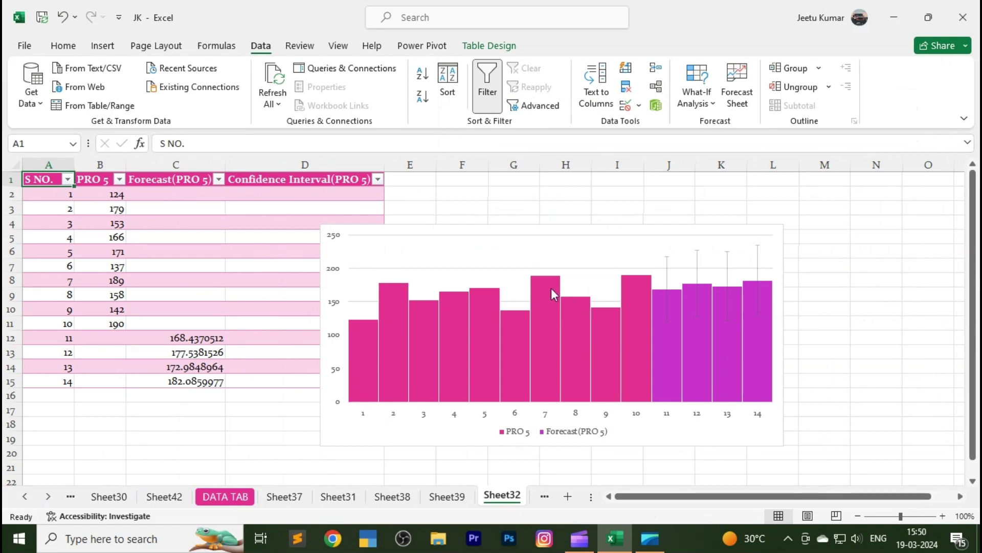
click(511, 249)
drag(589, 242, 584, 231)
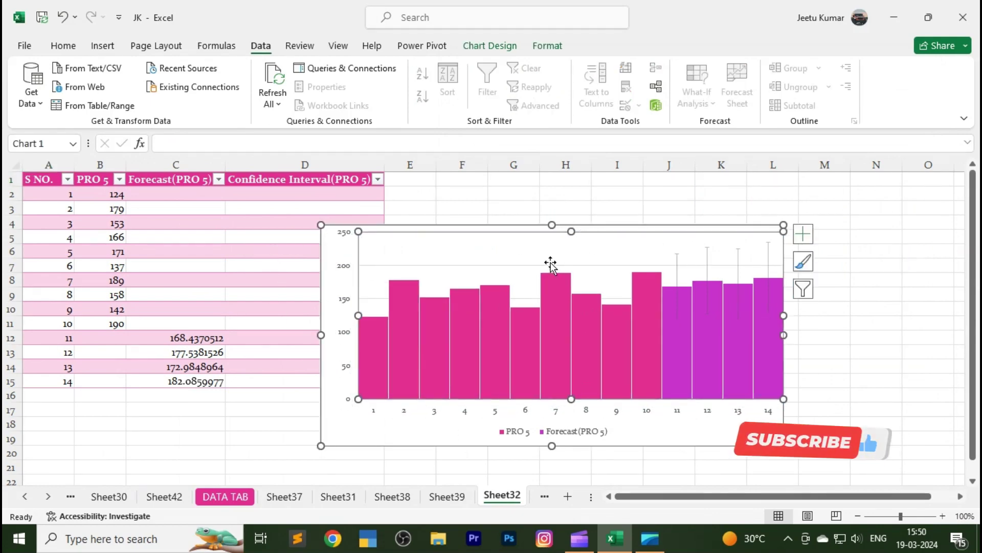
click(197, 367)
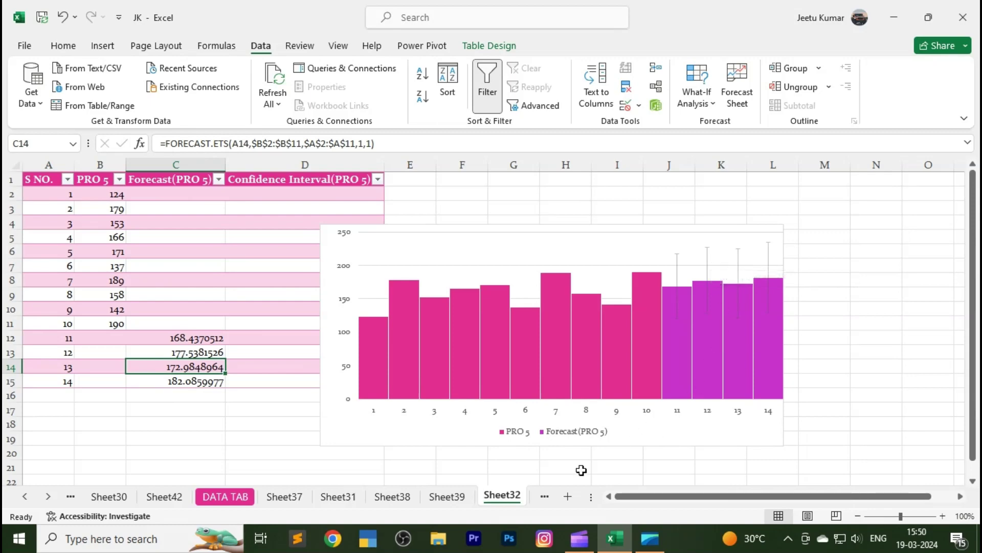
- On DATA TAB, select A6:H16 and group those table rows by Rows
click(231, 499)
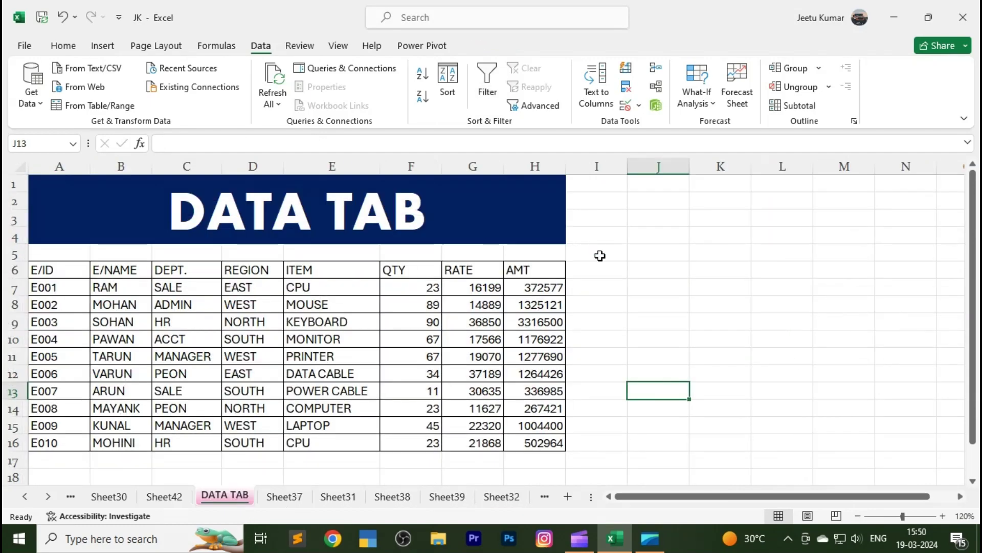
drag(71, 270, 325, 373)
click(414, 373)
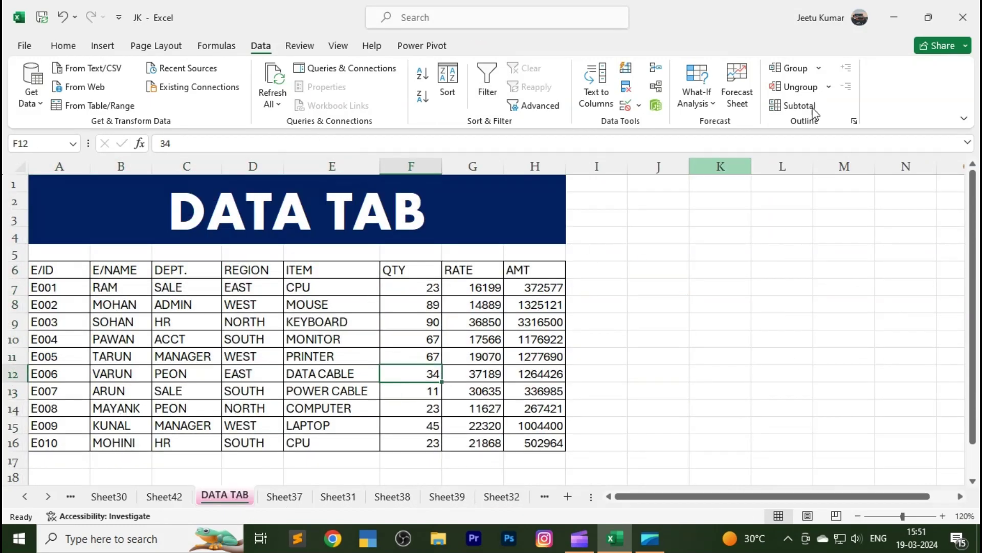
click(247, 301)
mouse_move(90, 267)
mouse_down()
mouse_move(255, 323)
mouse_move(373, 394)
mouse_move(332, 390)
mouse_move(384, 386)
mouse_move(512, 443)
mouse_up()
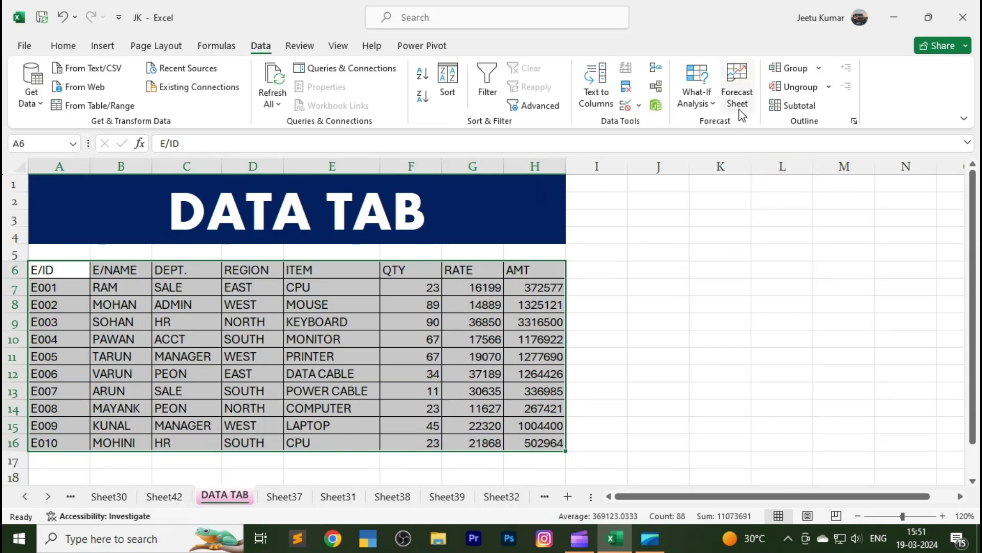
click(818, 69)
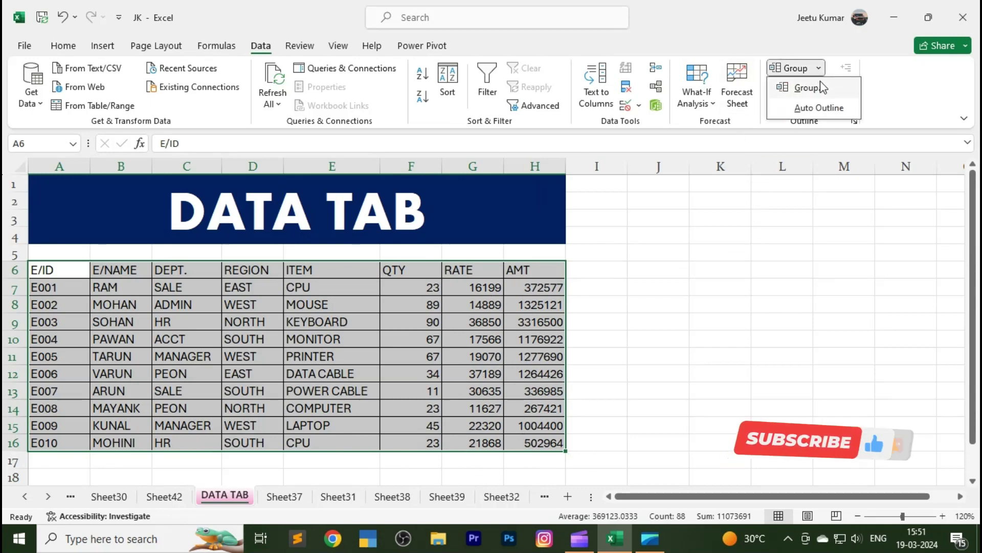
click(809, 88)
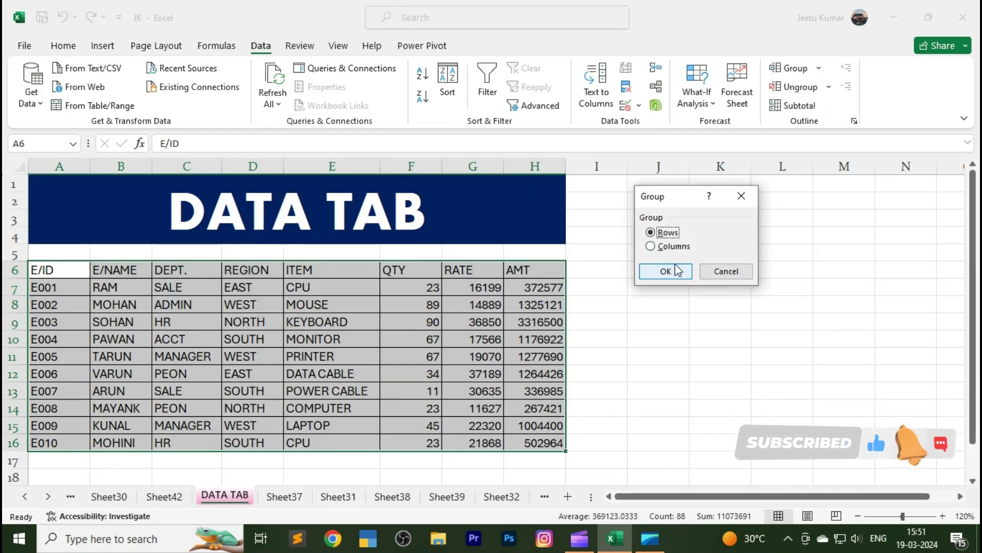
click(670, 271)
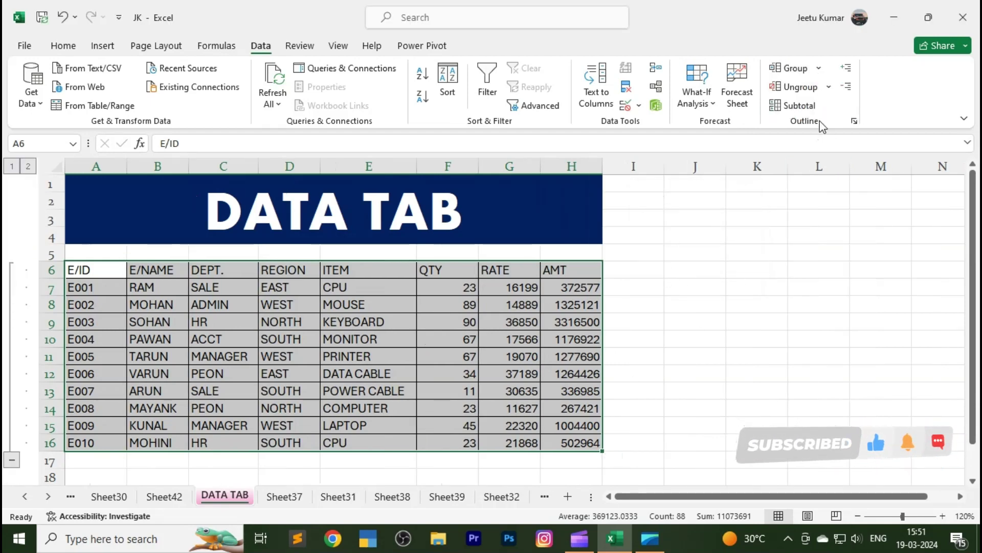
- Set Subtotal to Sum QTY, RATE and AMT at each change in E/ID
click(798, 105)
click(745, 251)
click(767, 258)
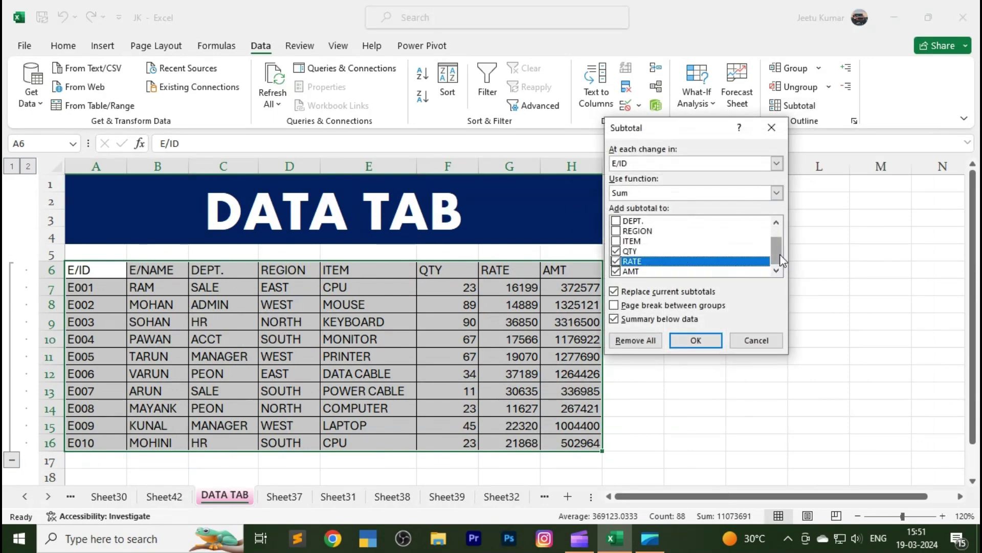
mouse_move(779, 253)
mouse_down()
mouse_move(775, 235)
mouse_move(780, 269)
mouse_up()
- Apply the per-E/ID subtotals and check the RATE and QTY grand total formulas
click(696, 340)
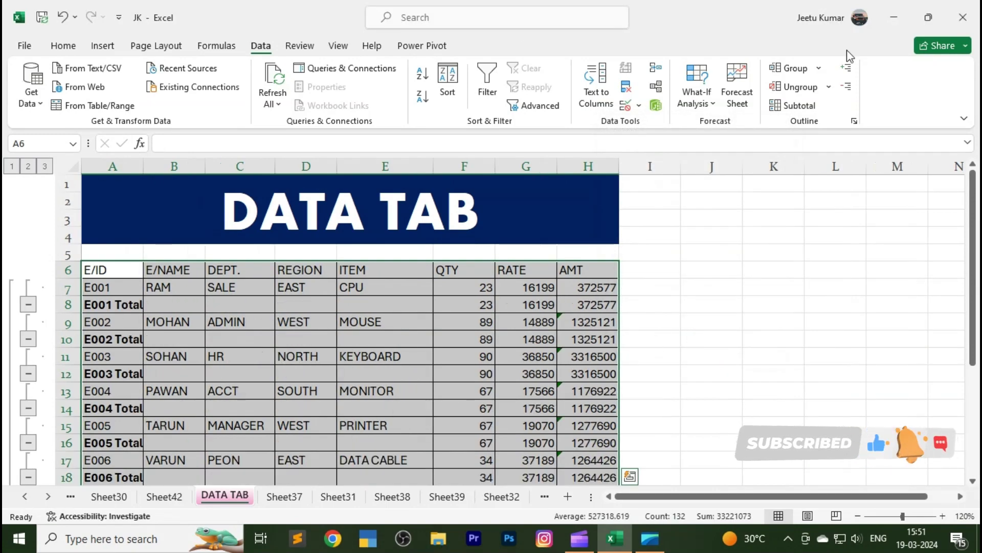
drag(975, 227, 978, 346)
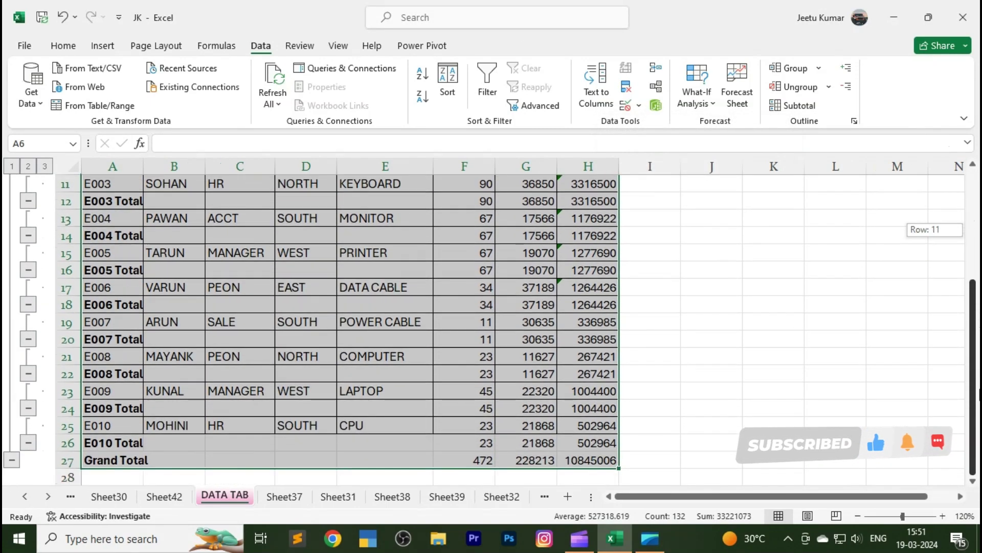
click(518, 464)
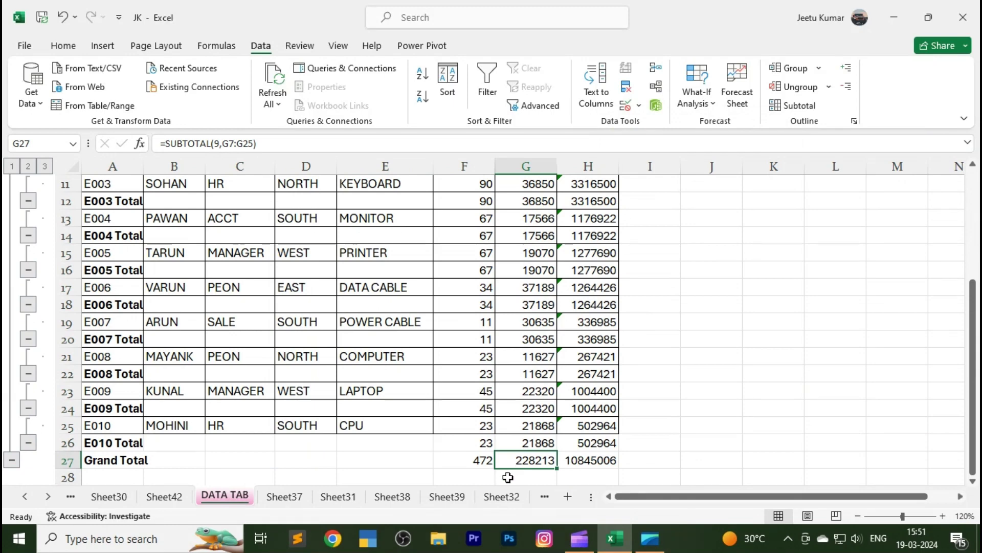
click(484, 466)
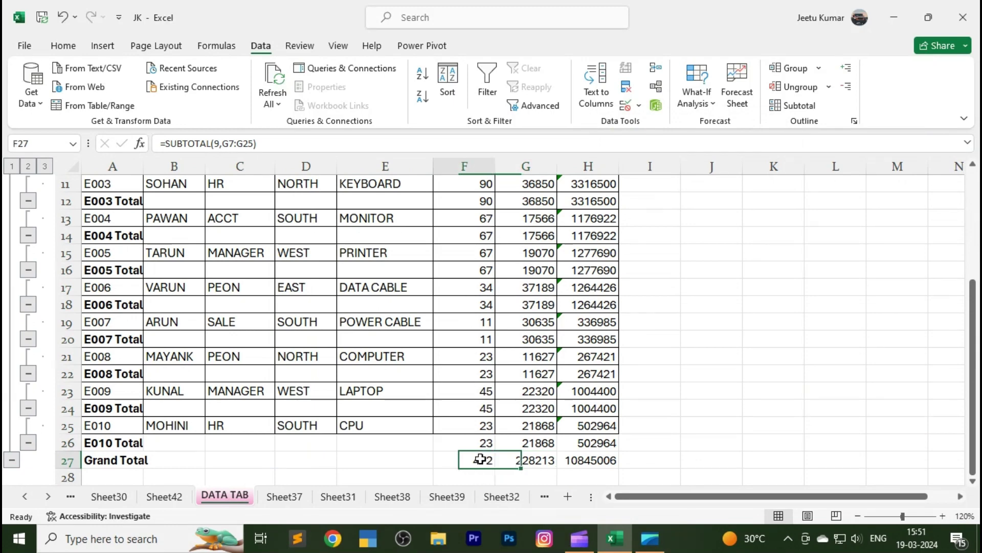
- Inspect the per-ID RATE and AMT SUBTOTAL cells and the AMT grand total formula
drag(541, 270, 541, 390)
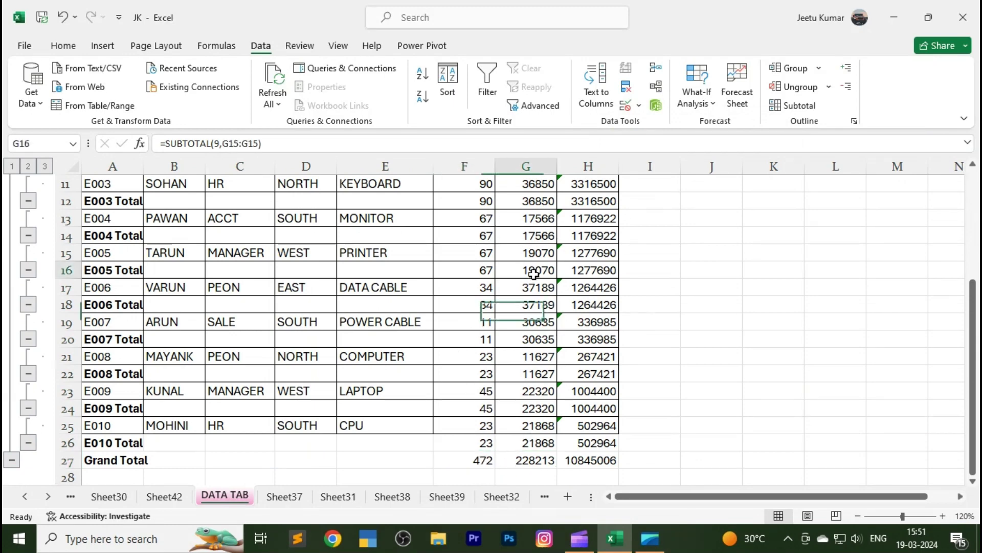
click(541, 408)
click(542, 464)
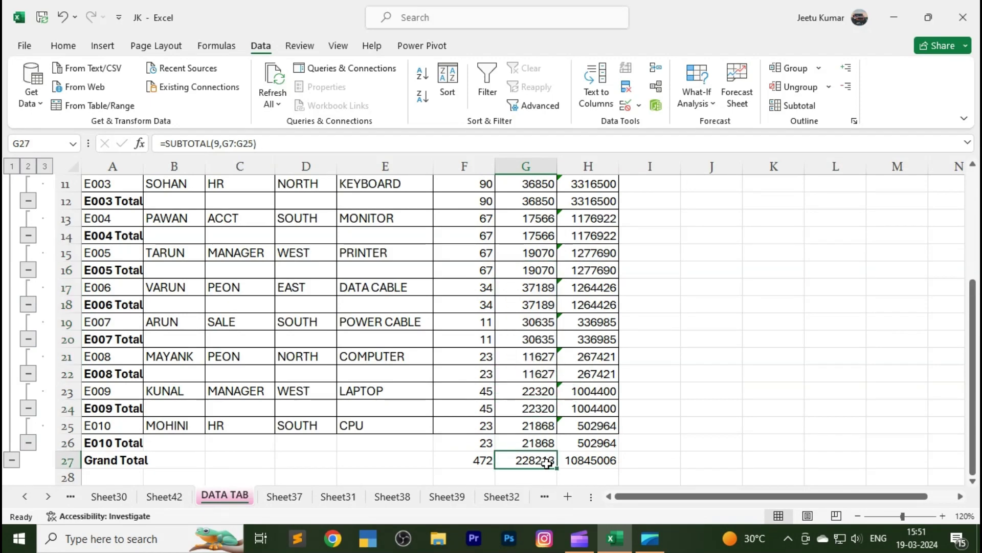
drag(603, 270, 598, 408)
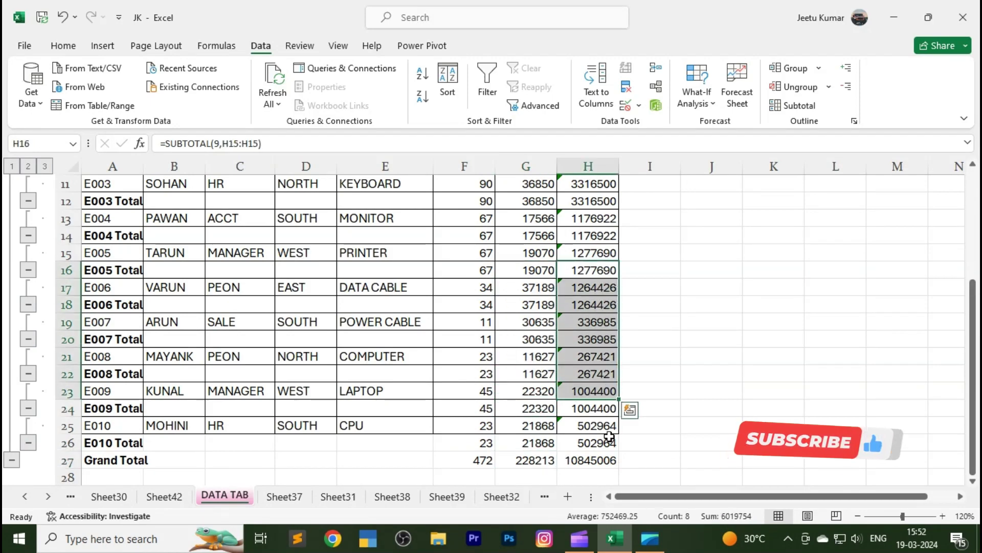
click(592, 460)
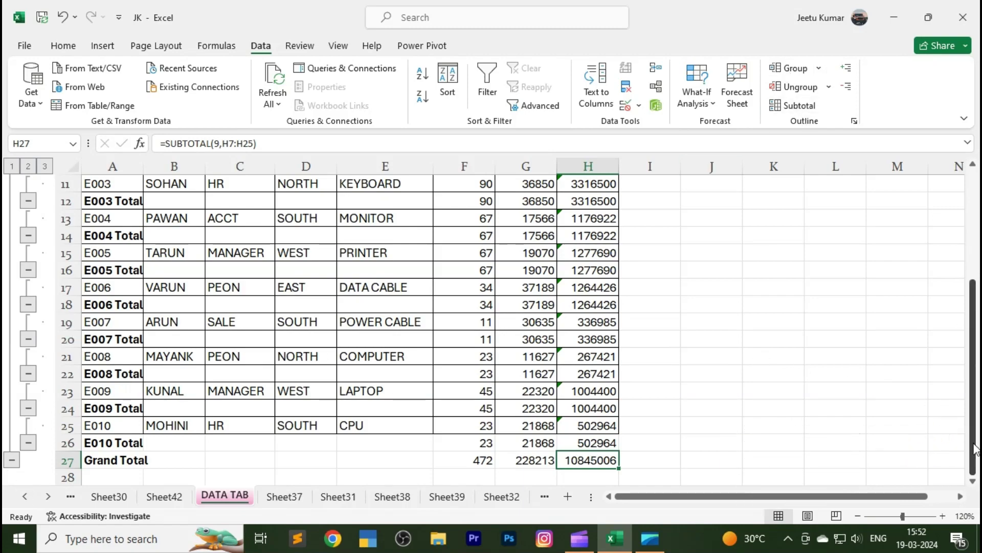
drag(975, 448, 829, 467)
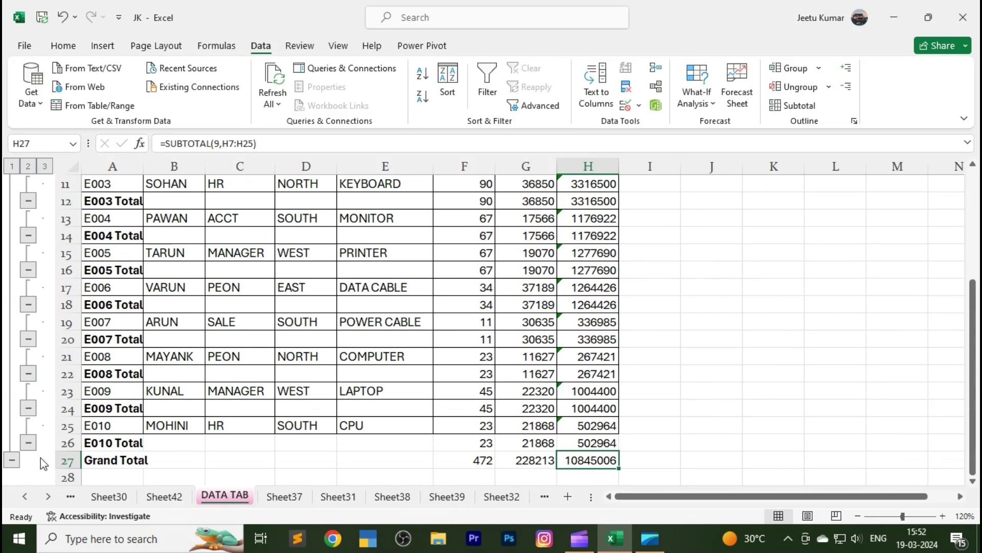
- Collapse the outline to the grand total only, then expand it to all rows again
click(12, 460)
drag(973, 369, 973, 358)
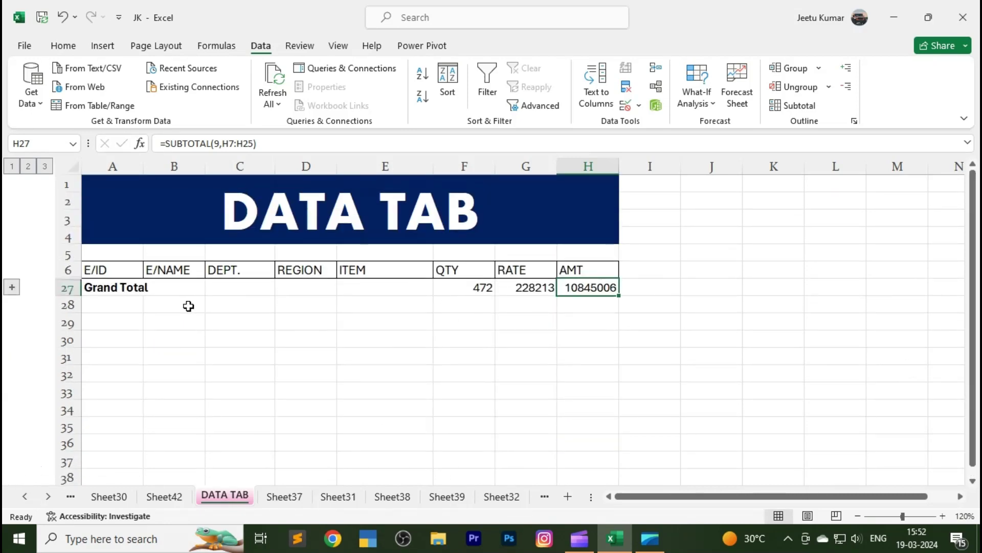
click(12, 288)
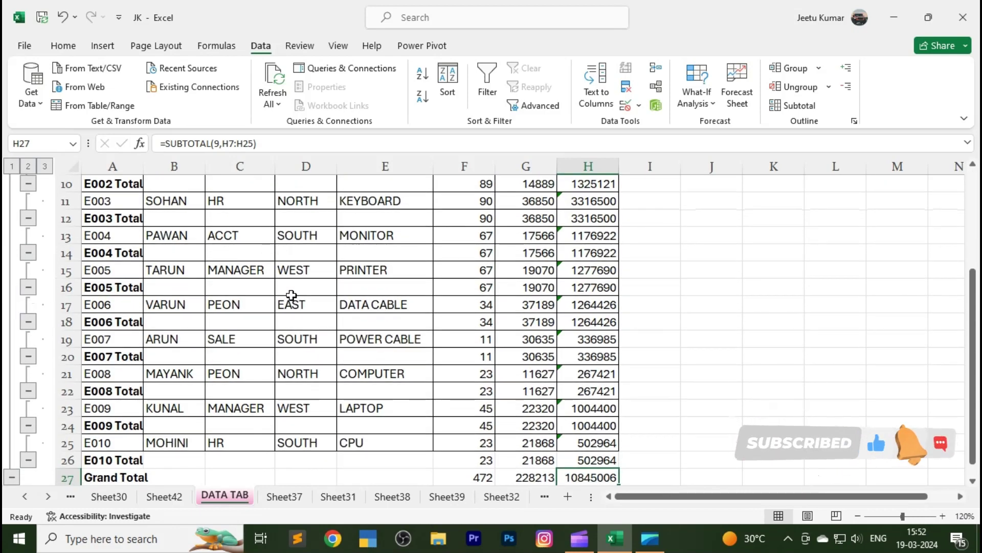
drag(973, 396, 974, 310)
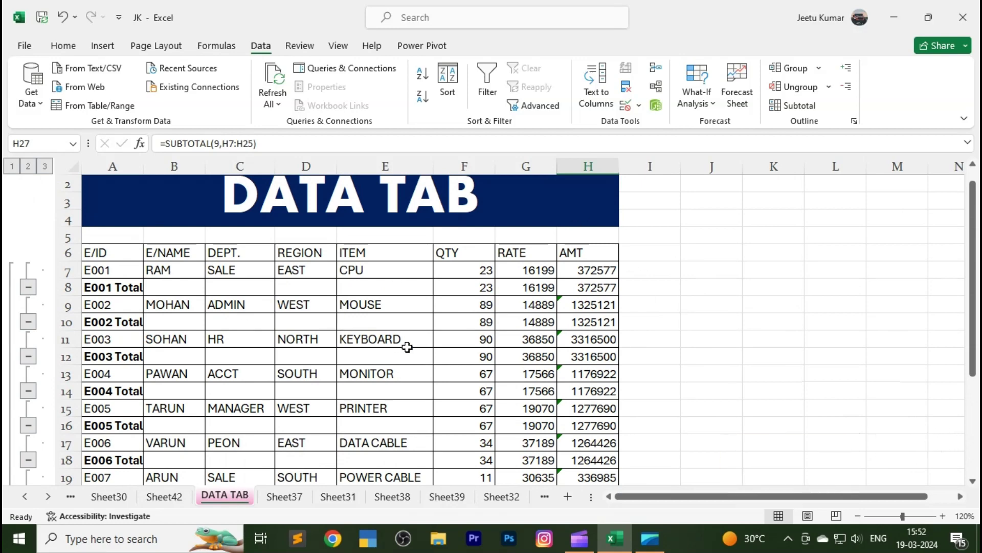
- Select the whole table including totals and hide detail, leaving only Total rows
click(835, 426)
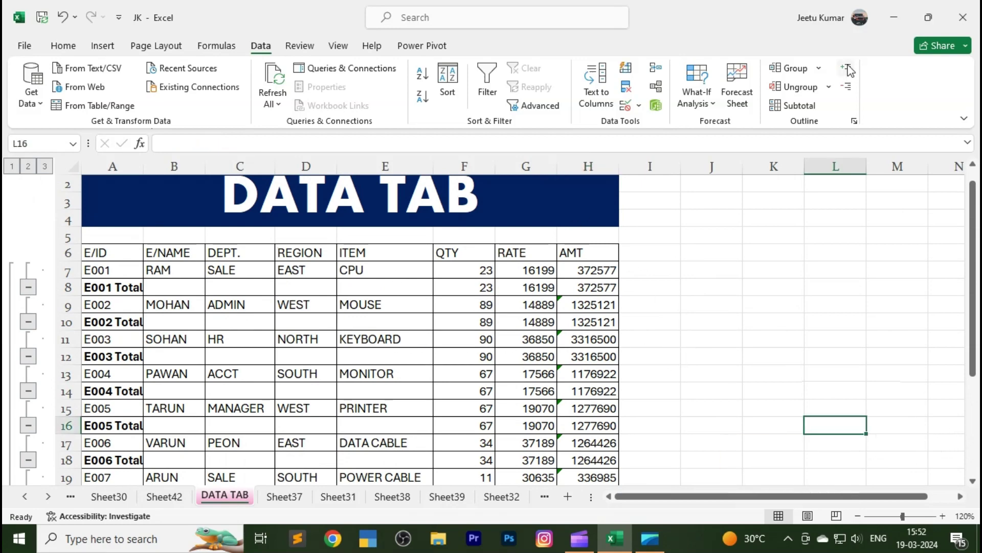
click(851, 71)
drag(131, 252, 603, 459)
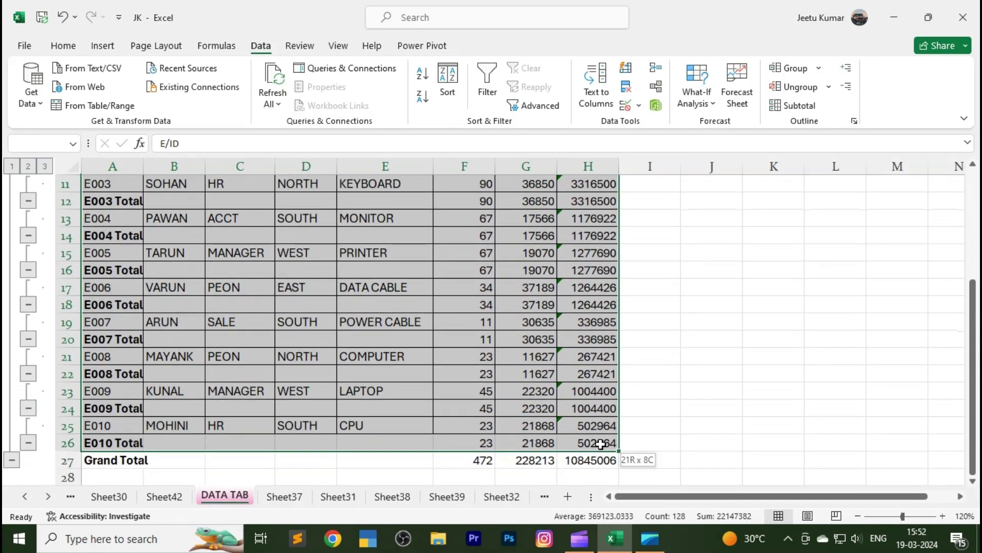
drag(604, 460, 593, 459)
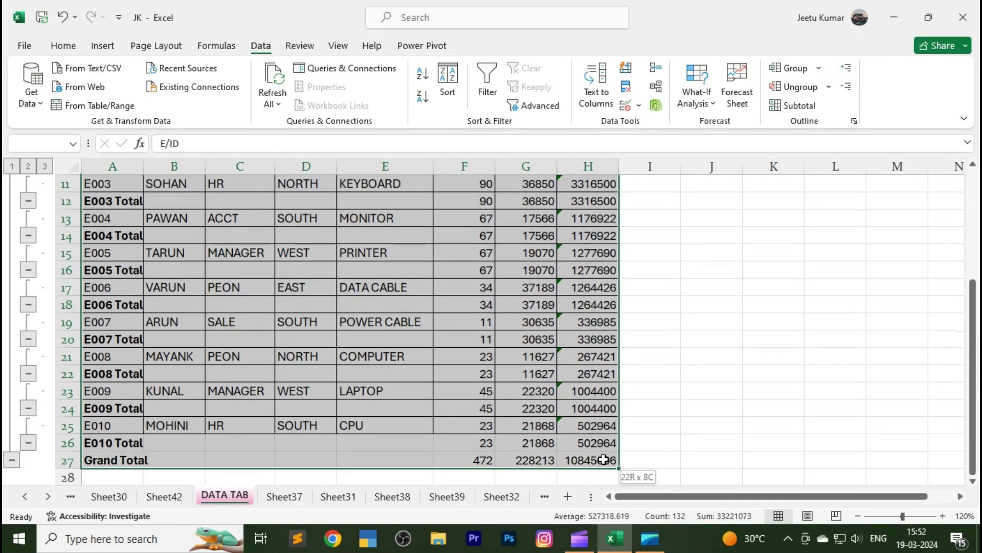
click(849, 74)
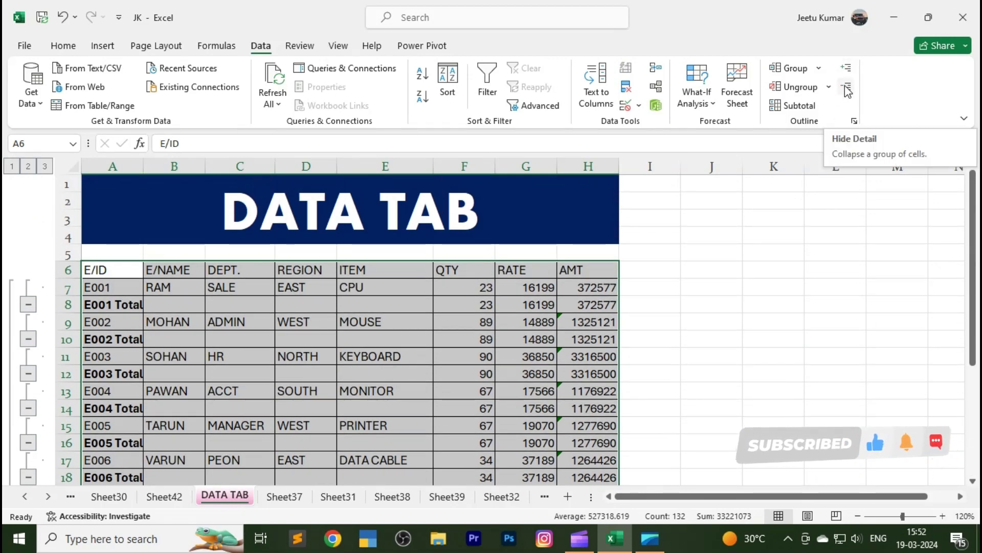
click(848, 91)
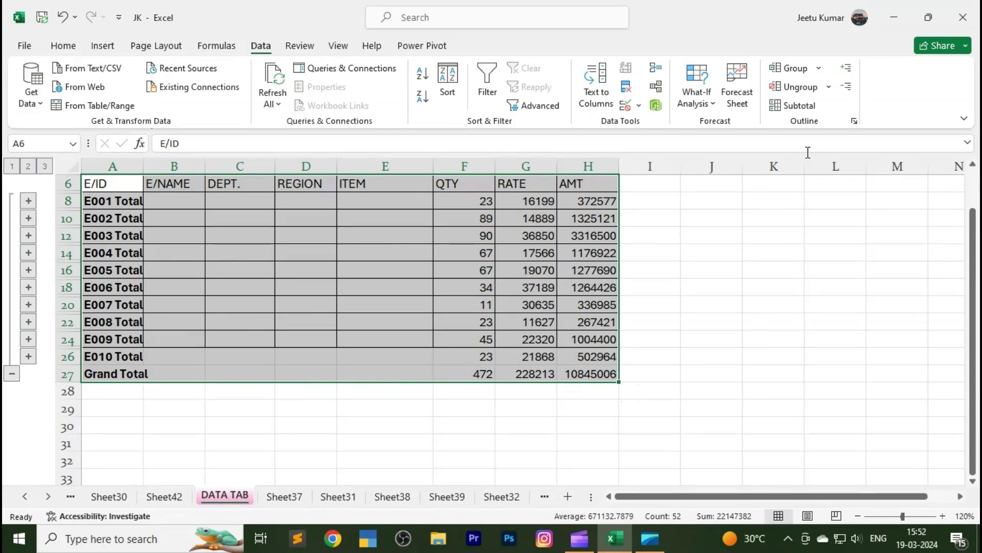
- Show all detail rows, then collapse the E010 through E003 groups to their totals
click(846, 67)
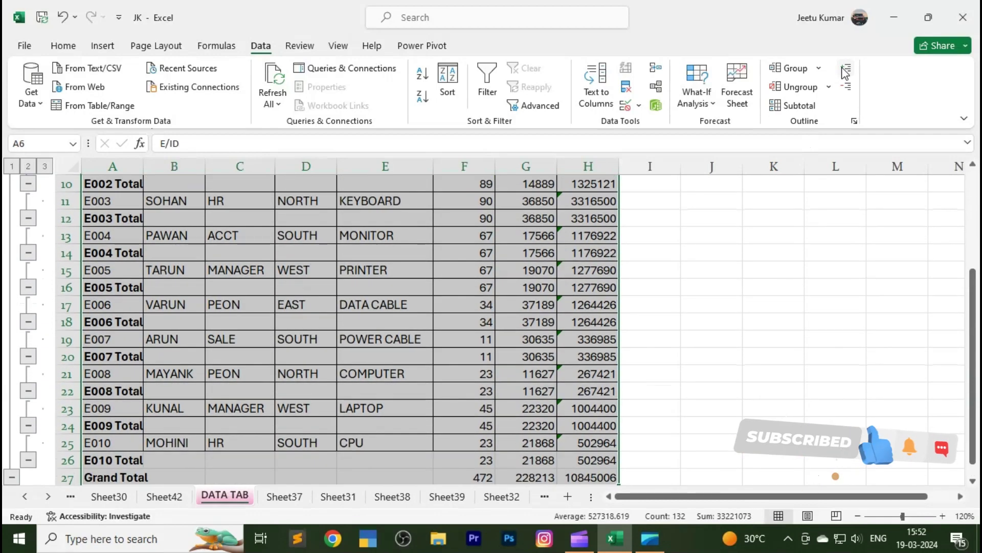
click(23, 455)
click(28, 425)
click(28, 390)
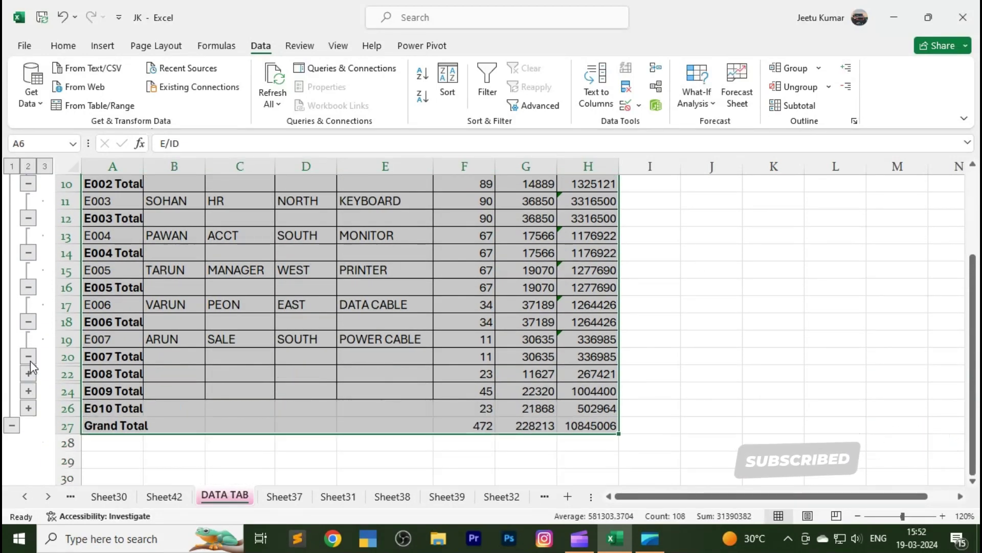
click(28, 356)
click(28, 321)
click(28, 287)
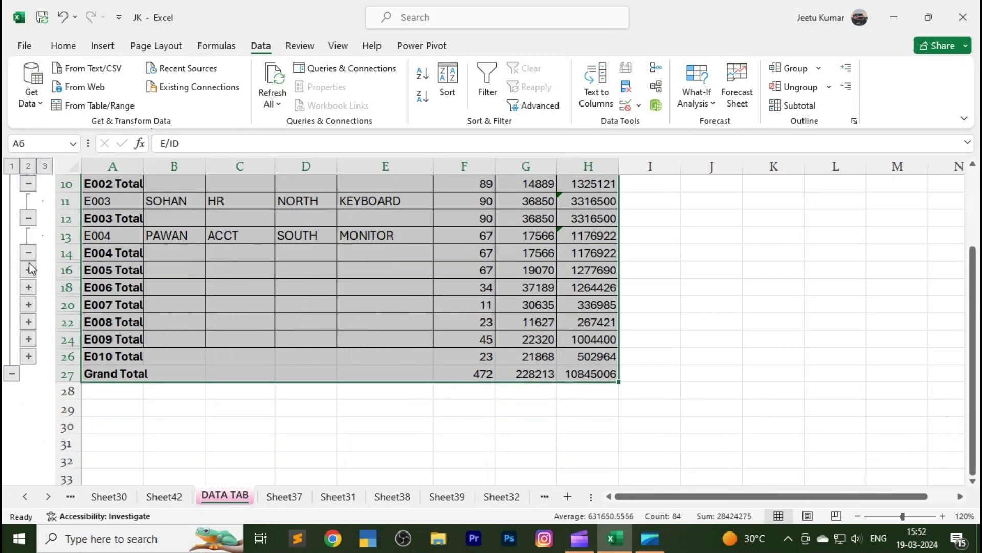
click(29, 253)
click(29, 218)
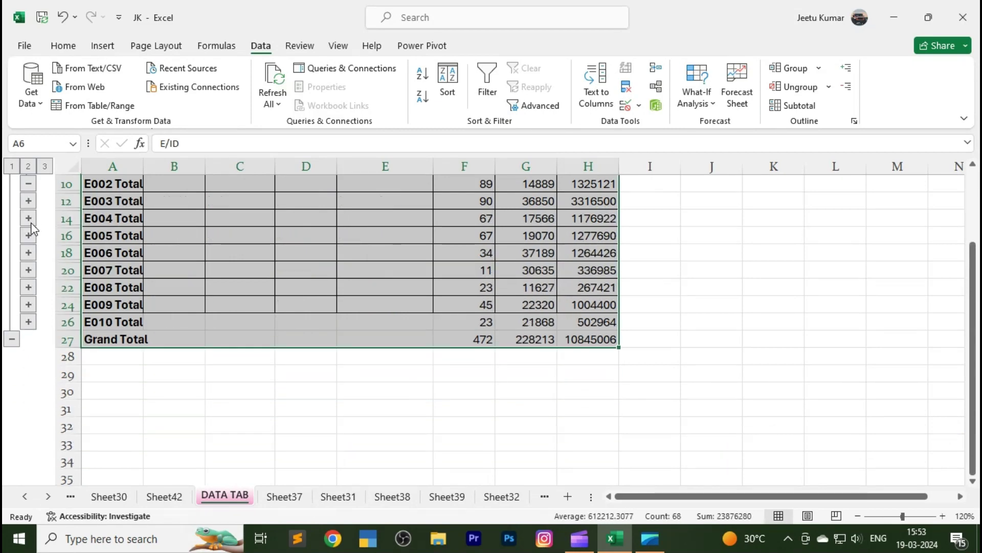
- Expand the E010 through E003 groups again to reveal each employee's detail row
click(28, 321)
click(29, 305)
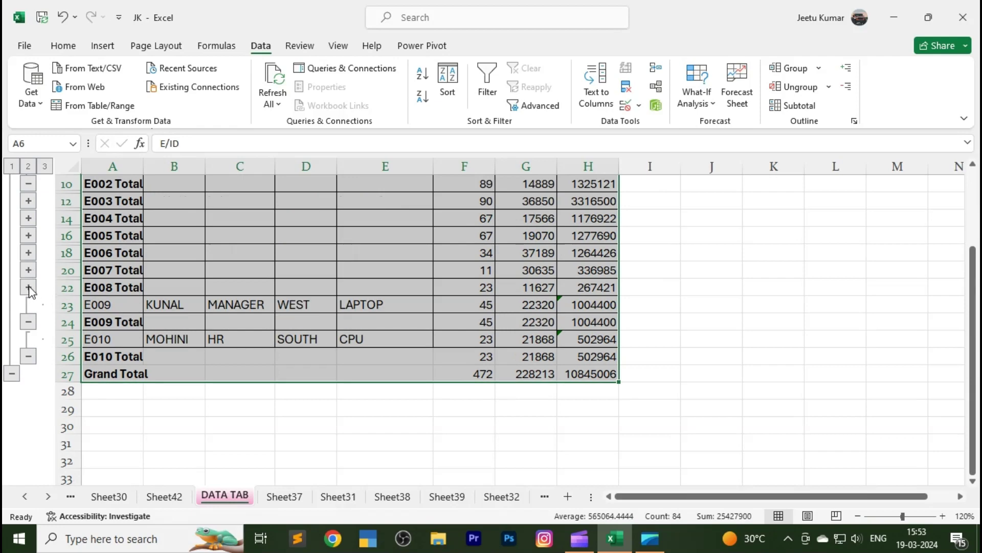
click(29, 287)
click(28, 270)
click(28, 252)
click(28, 235)
click(29, 218)
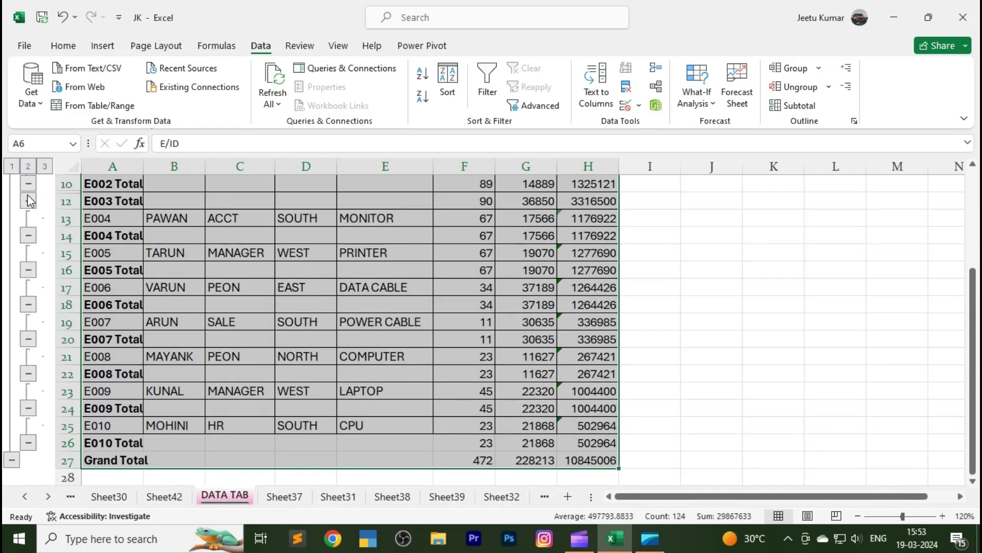
click(28, 200)
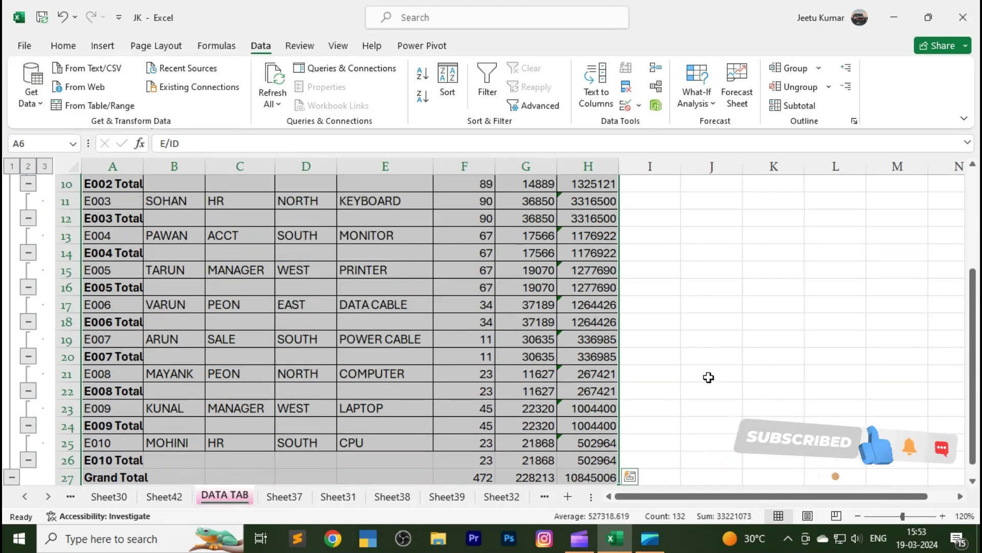